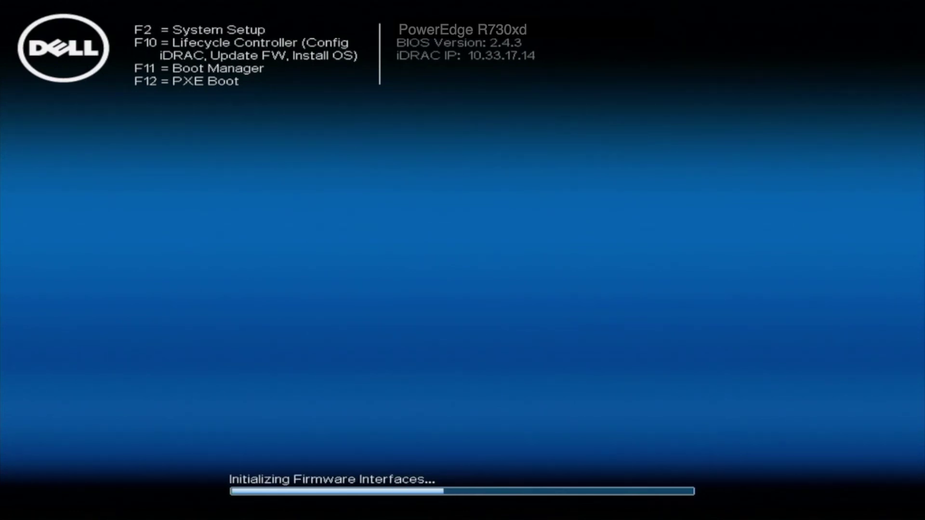
# - Press F10 during the PowerEdge POST to boot into the Lifecycle Controller Home page
pyautogui.press('F10')
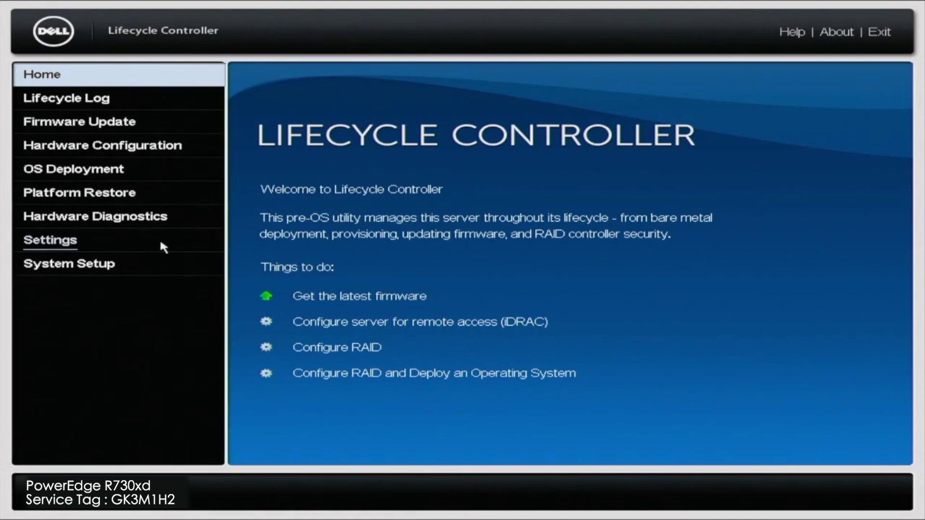
# - In Lifecycle Controller Network Settings, set the IPv4 IP Address Source to DHCP and finish
pyautogui.click(94, 240)
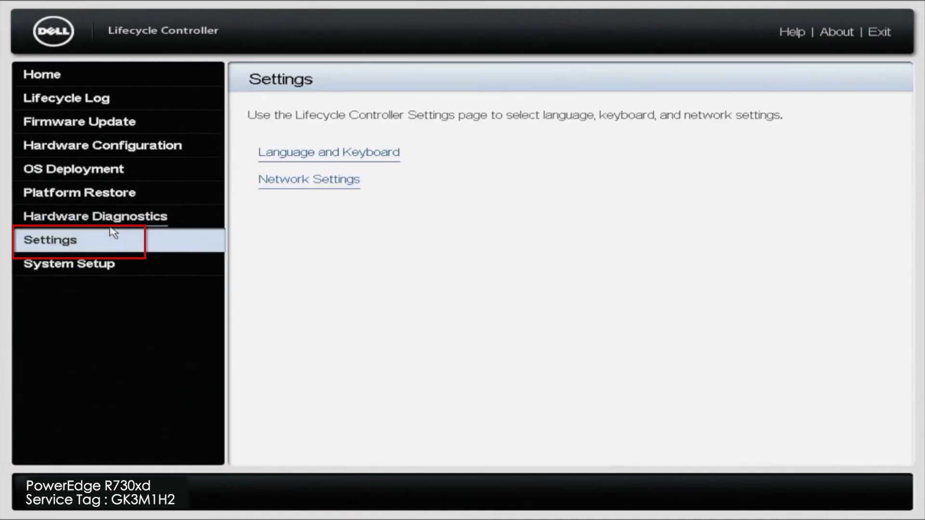
pyautogui.click(364, 187)
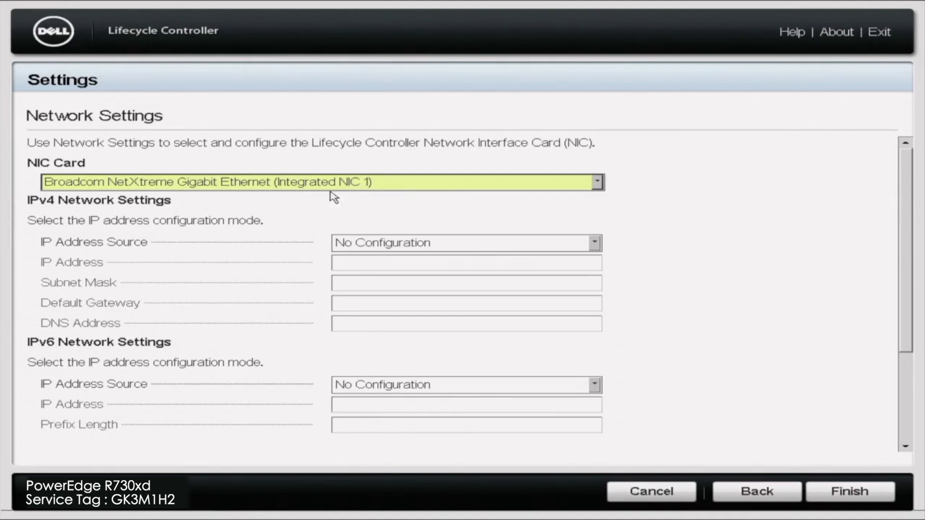
pyautogui.click(597, 243)
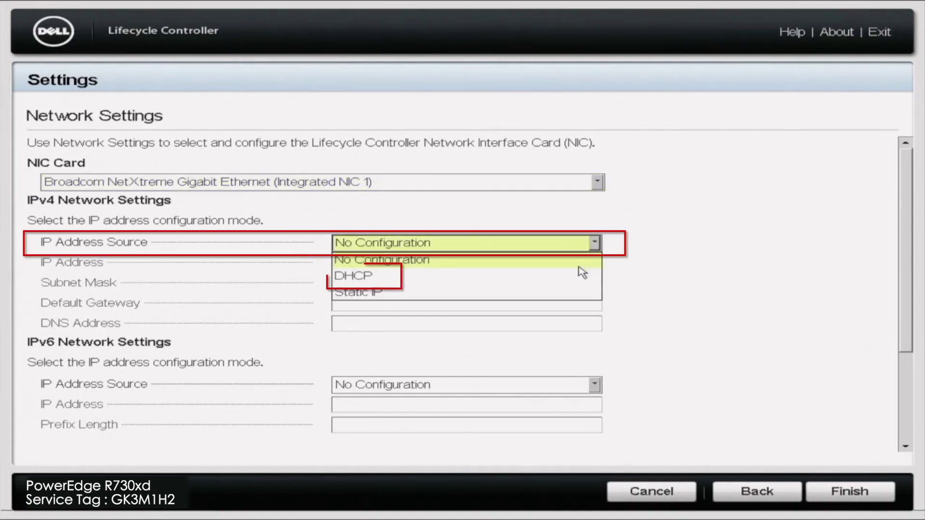
pyautogui.click(579, 278)
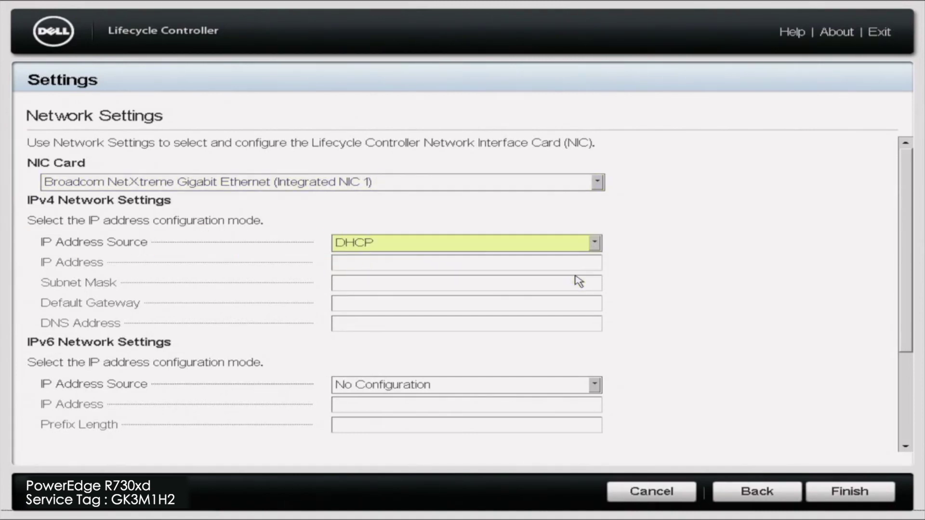
pyautogui.click(838, 496)
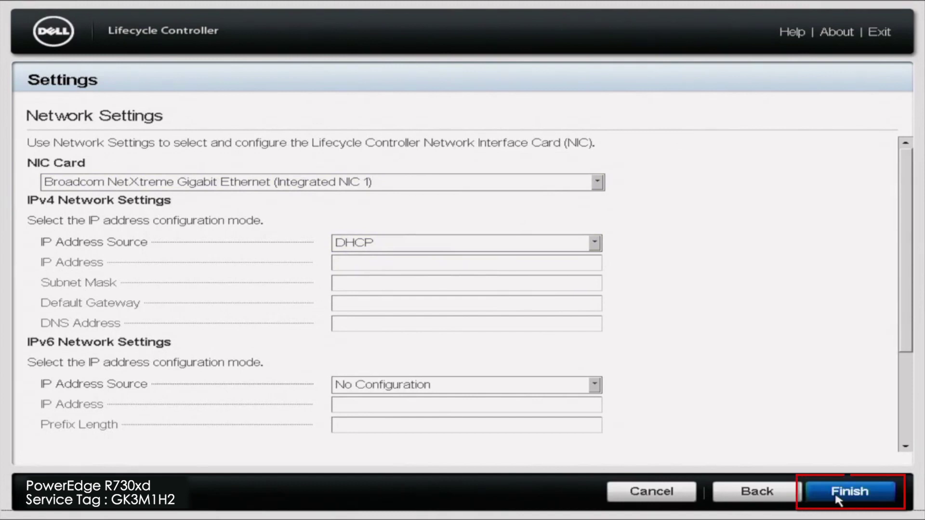
pyautogui.click(837, 496)
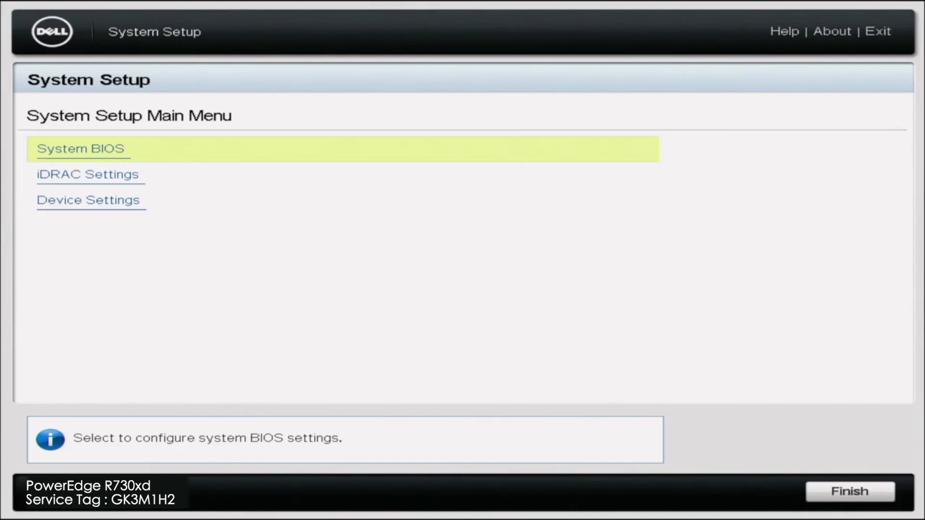
# - Under iDRAC Settings > Network IPv4 settings, set Enable DHCP to Disabled
pyautogui.press('Down')
pyautogui.press('Return')
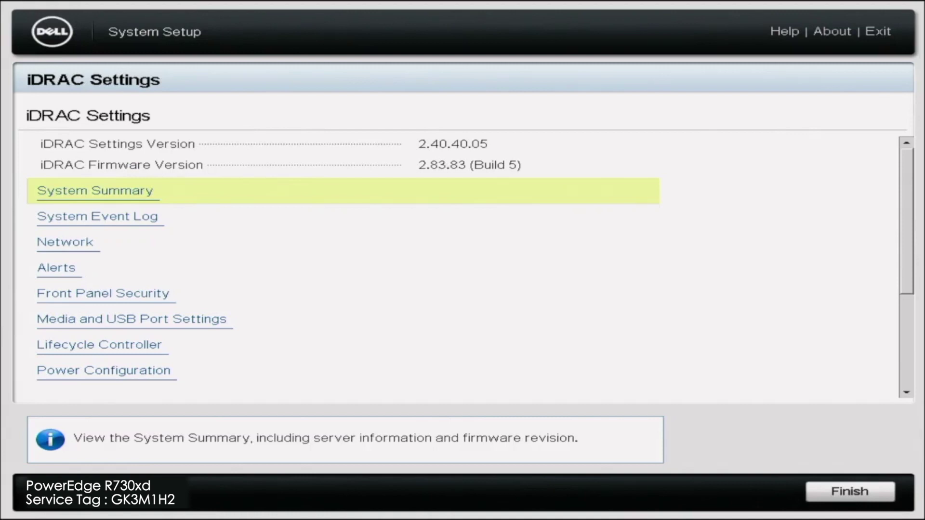
pyautogui.press('Down')
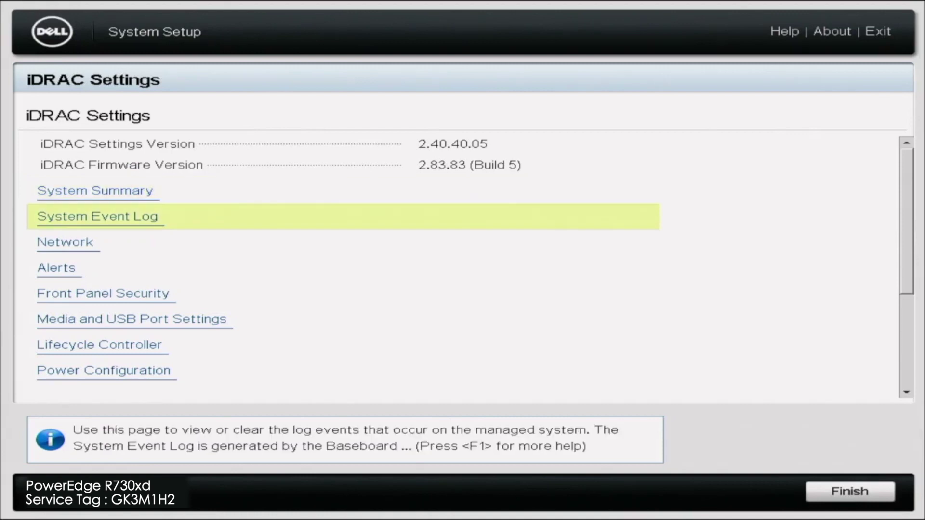
pyautogui.press('Down')
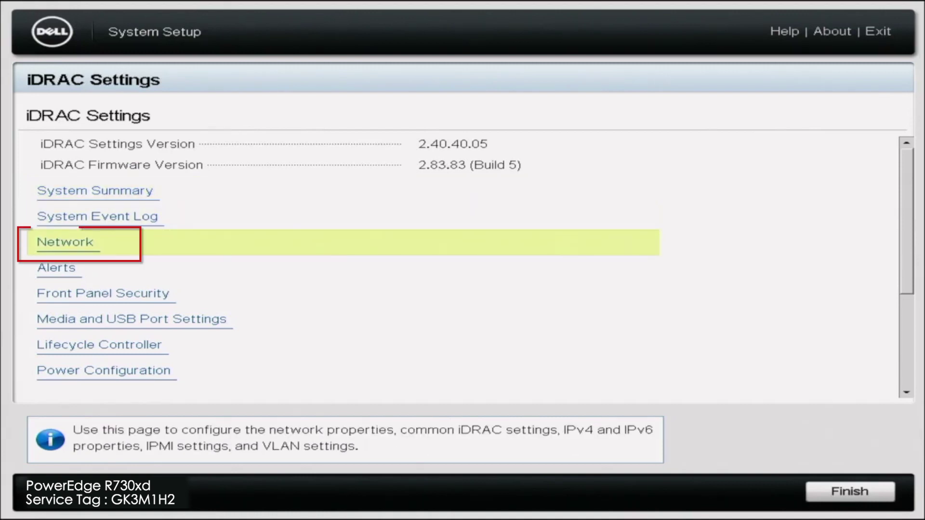
pyautogui.press('Return')
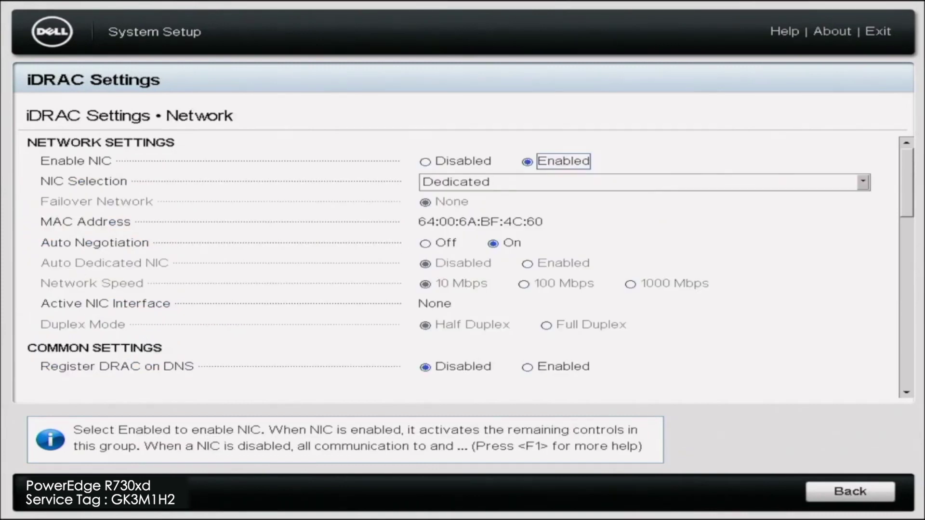
pyautogui.press('Down')
pyautogui.press('Down')
pyautogui.press('Down')
pyautogui.press('Down')
pyautogui.press('Down')
pyautogui.press('Down')
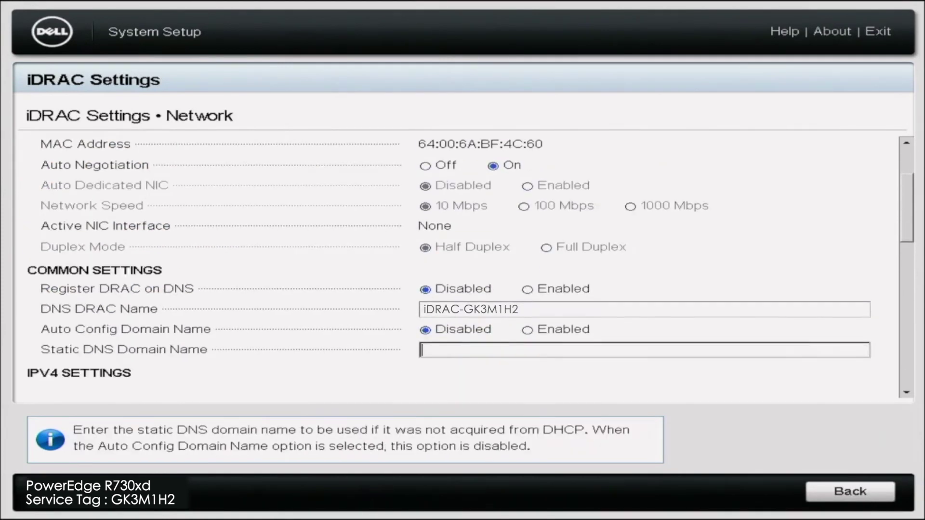
pyautogui.press('Down')
pyautogui.press('Down')
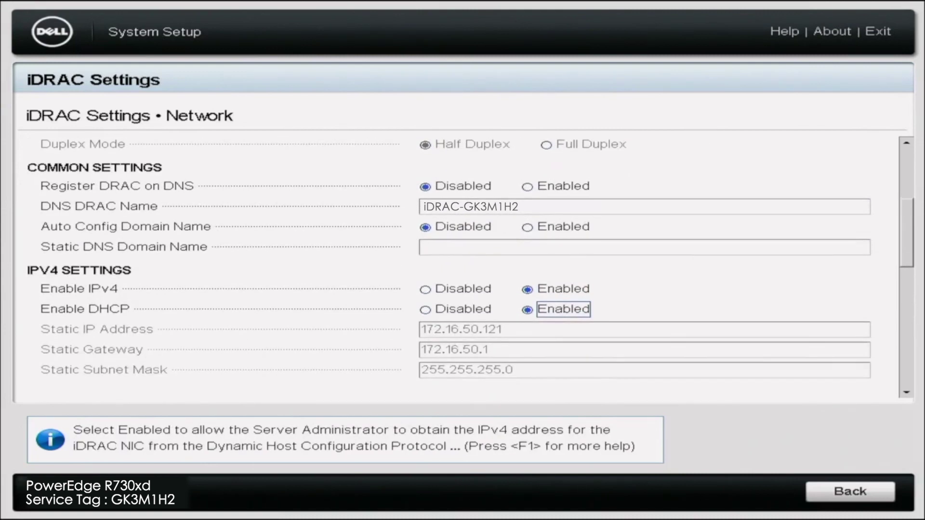
pyautogui.press('Down')
pyautogui.press('Up')
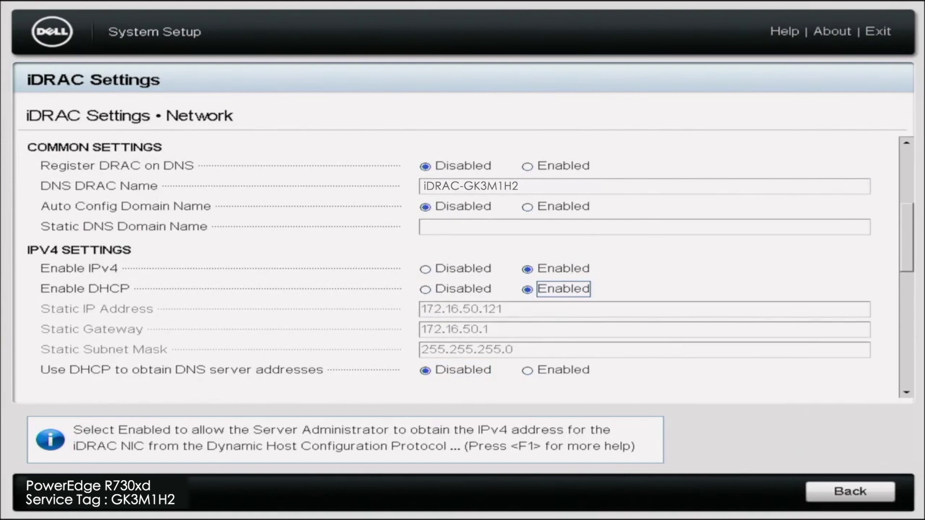
pyautogui.press('Left')
pyautogui.press('Down')
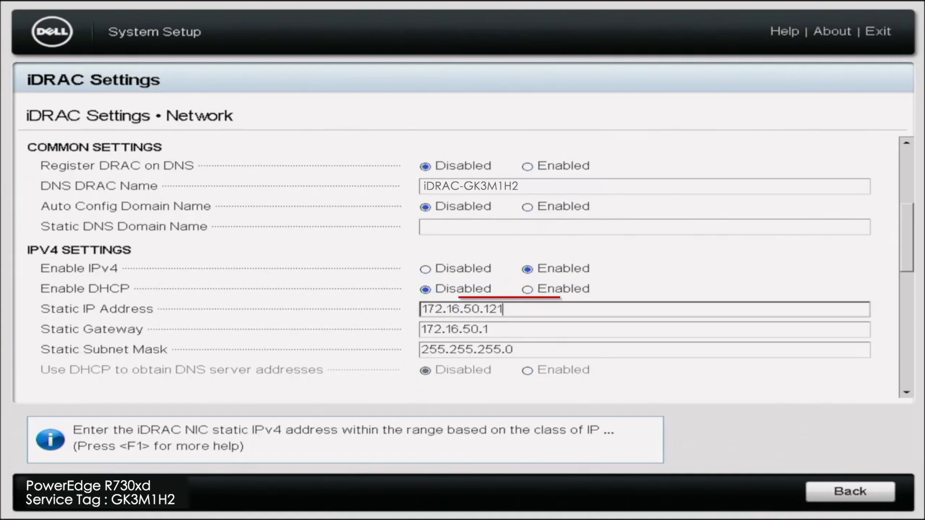
# - Replace the iDRAC static IPv4 address with 192.168.0.205
pyautogui.press('BackSpace')
pyautogui.press('BackSpace')
pyautogui.press('BackSpace')
pyautogui.press('BackSpace')
pyautogui.press('BackSpace')
pyautogui.press('BackSpace')
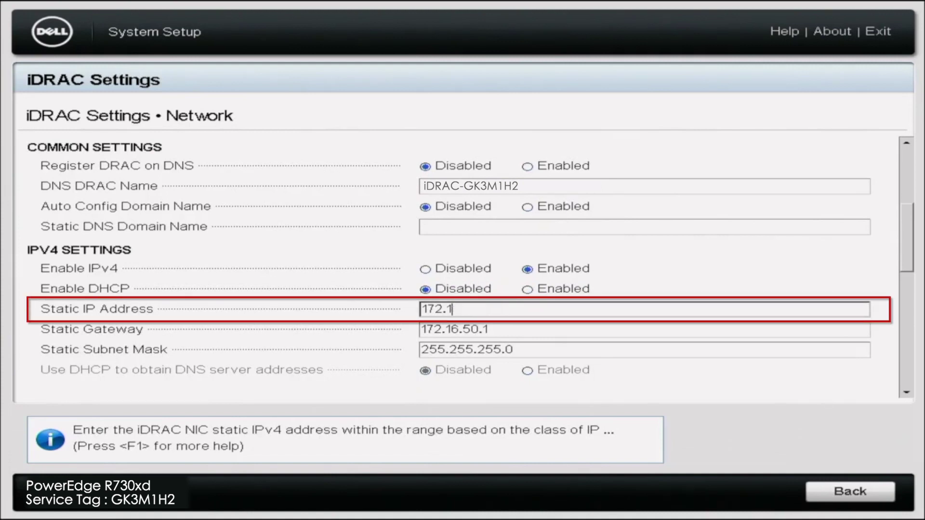
pyautogui.press('BackSpace')
pyautogui.press('BackSpace')
pyautogui.press('BackSpace')
pyautogui.write('192')
pyautogui.write('.')
pyautogui.write('168')
pyautogui.write('.0')
pyautogui.write('.205')
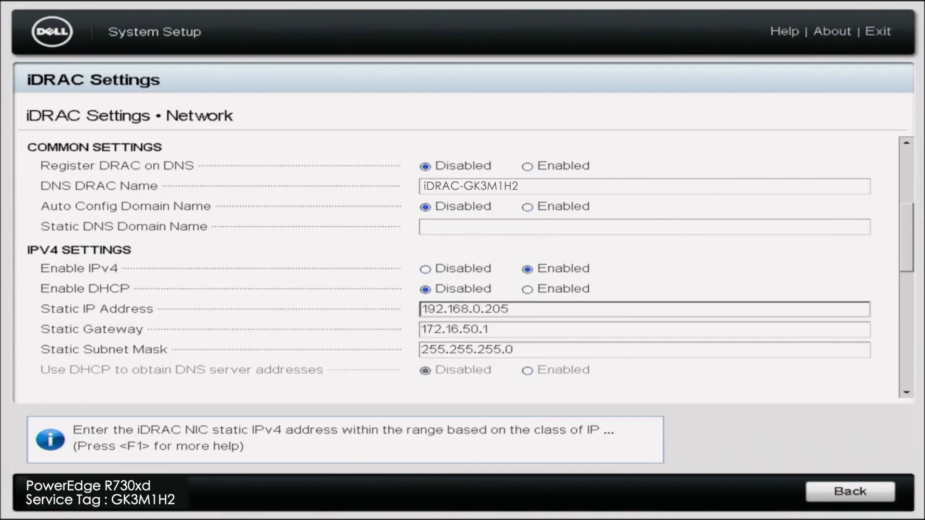
# - Replace the static gateway with 192.168.0.1, then review the subnet mask and DNS entries
pyautogui.press('Down')
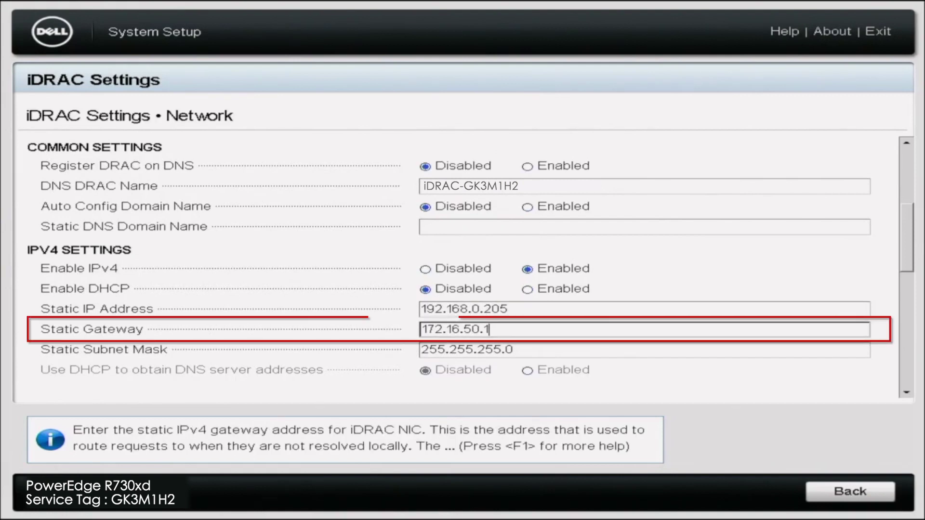
pyautogui.press('BackSpace')
pyautogui.press('BackSpace')
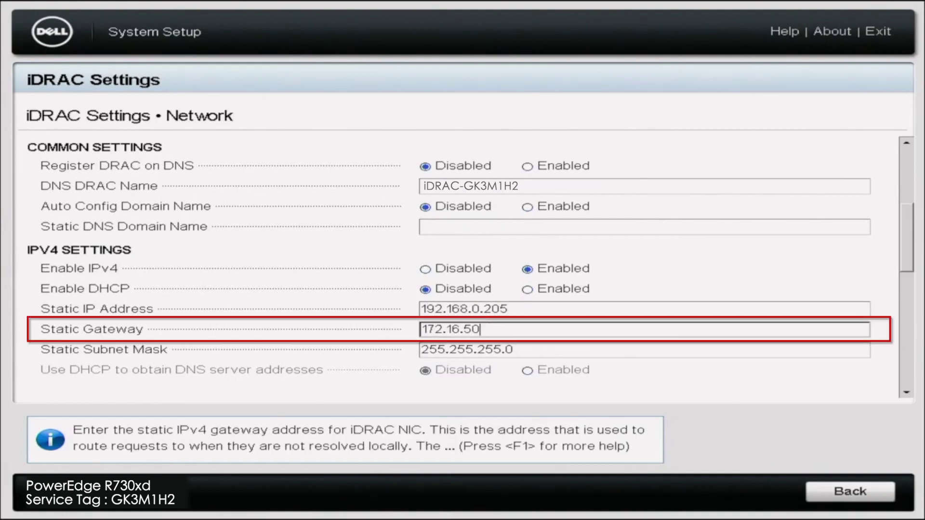
pyautogui.press('BackSpace')
pyautogui.press('BackSpace')
pyautogui.press('BackSpace')
pyautogui.press('BackSpace')
pyautogui.press('BackSpace')
pyautogui.press('BackSpace')
pyautogui.press('BackSpace')
pyautogui.press('BackSpace')
pyautogui.press('BackSpace')
pyautogui.write('19')
pyautogui.write('2.')
pyautogui.write('168.')
pyautogui.write('0.')
pyautogui.write('1')
pyautogui.press('Tab')
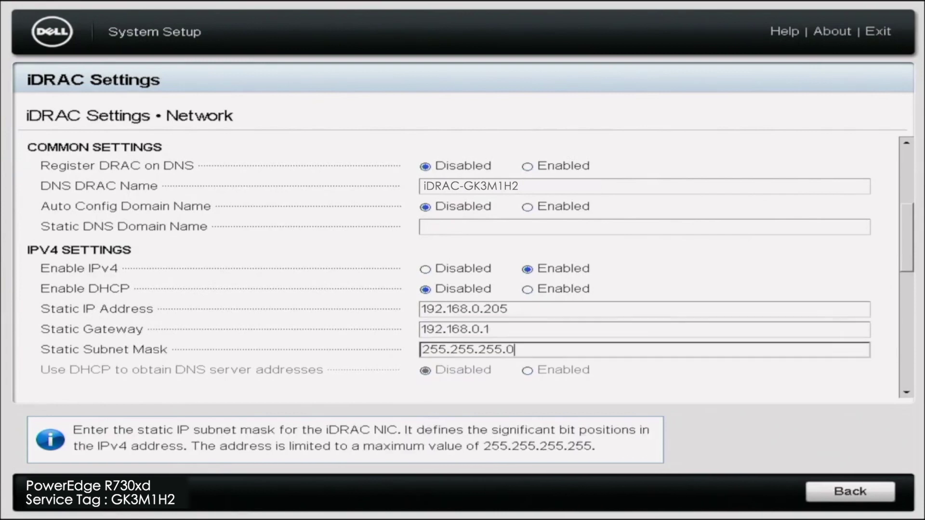
pyautogui.press('Tab')
pyautogui.press('Tab')
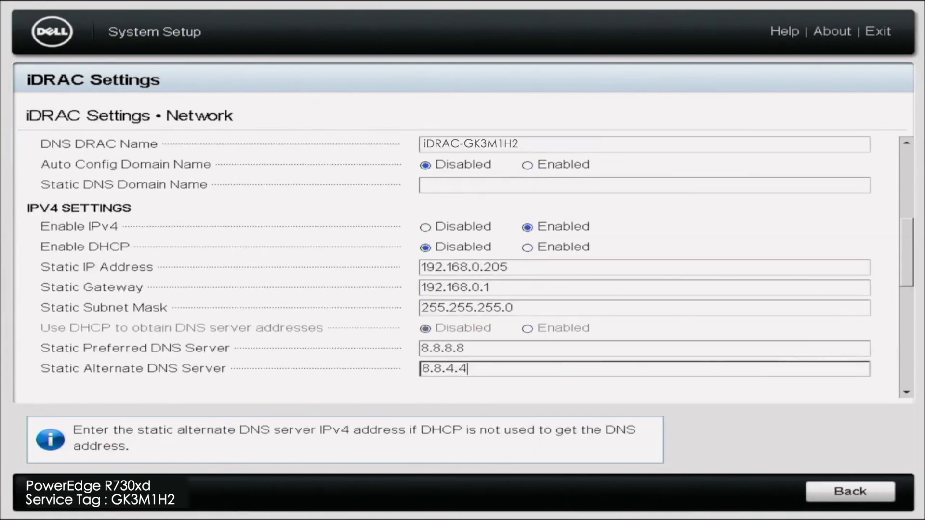
# - Exit the iDRAC settings, confirm saving the network changes, and dismiss the Success message
pyautogui.press('Escape')
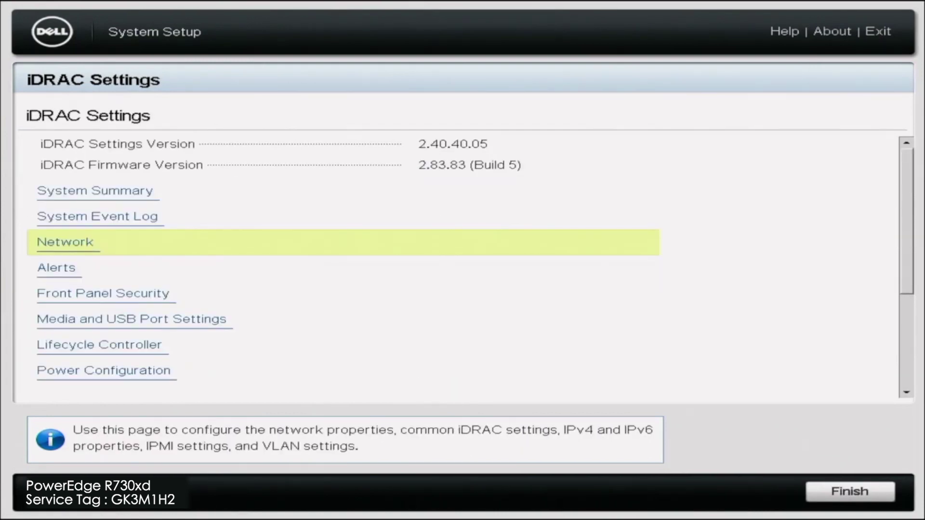
pyautogui.press('Escape')
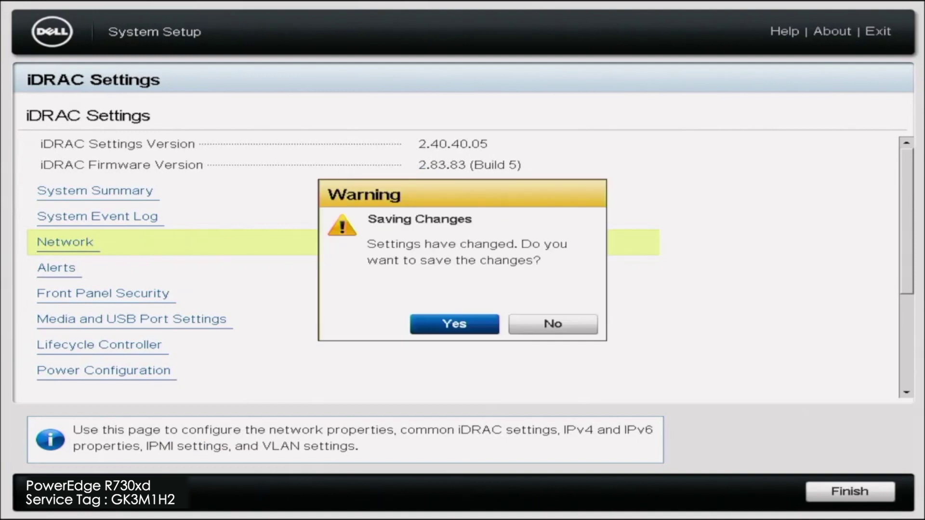
pyautogui.press('Return')
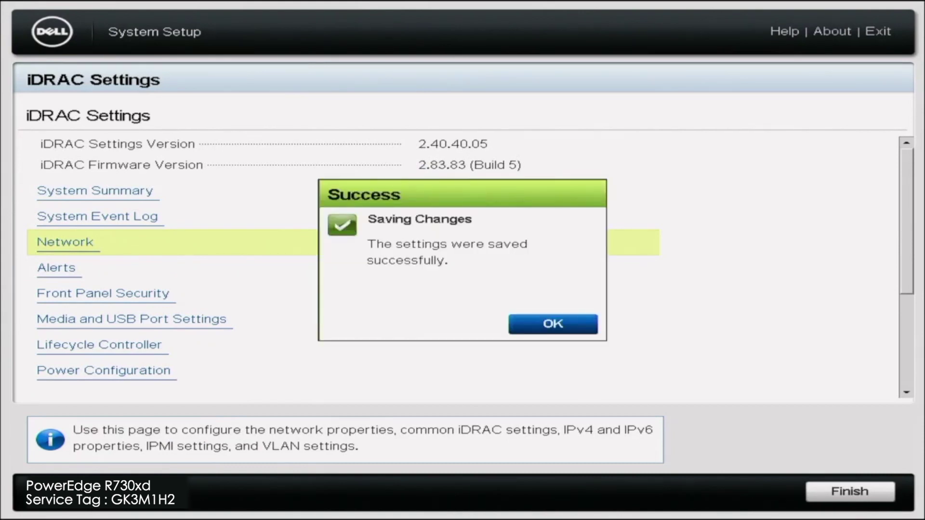
pyautogui.press('Return')
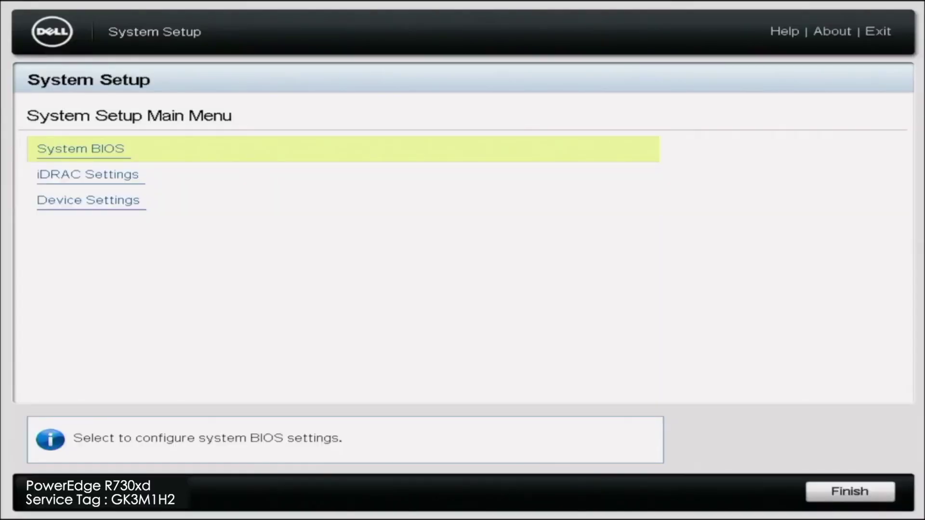